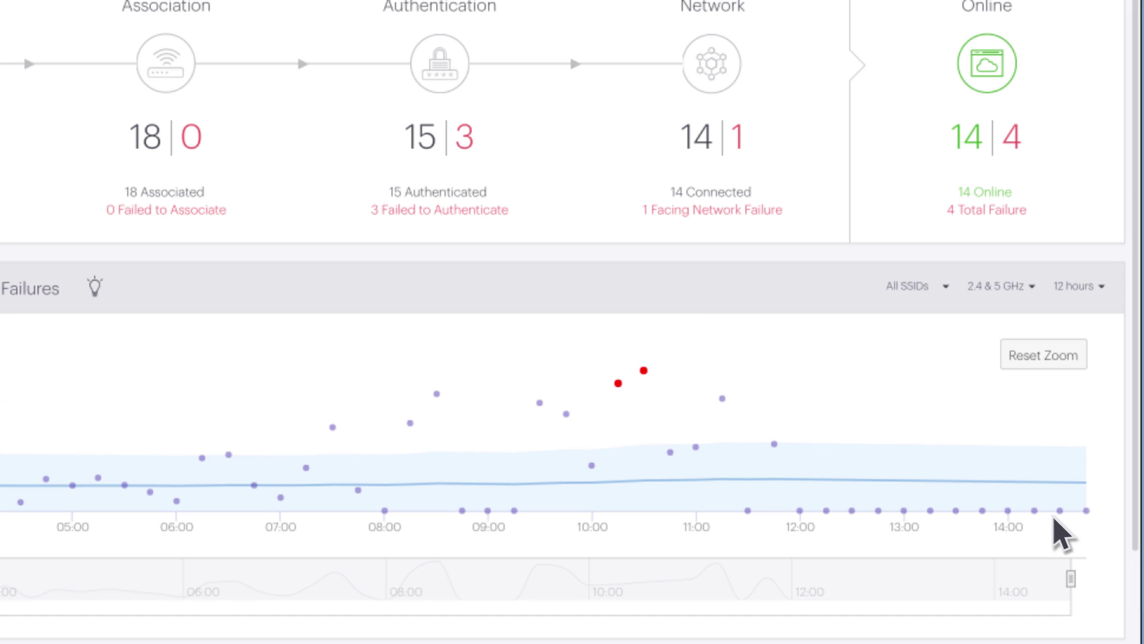
- Reset the zoom of the failures baseline and change its time range to 1 week, 2 hours, and back to 1 week
{"action": "left_click", "coordinate": [1046, 357]}
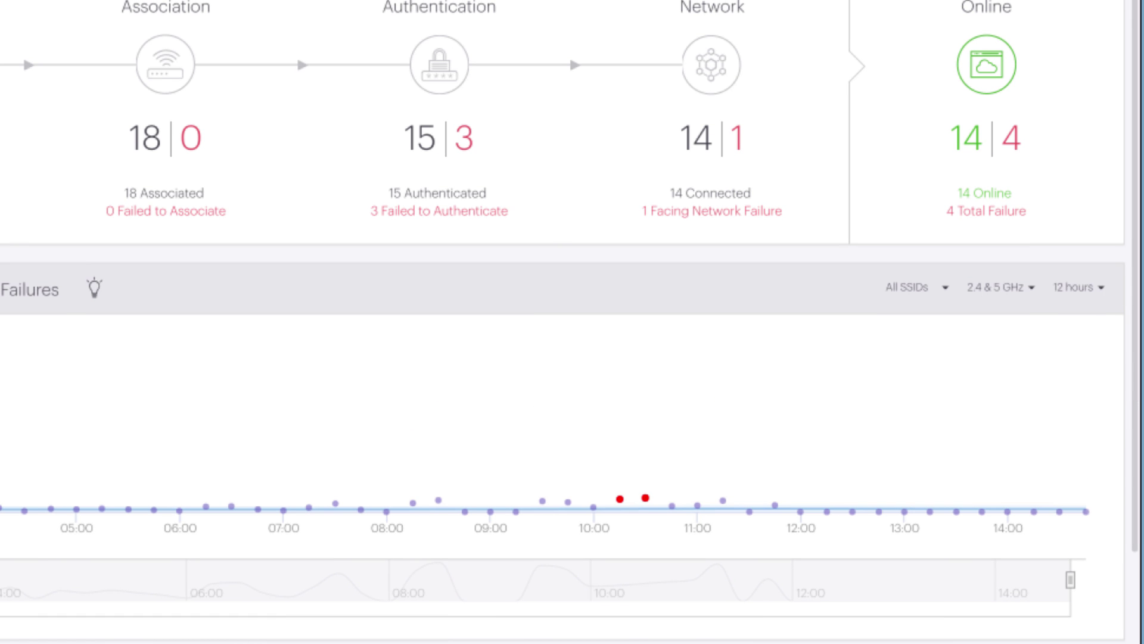
{"action": "left_click", "coordinate": [1100, 289]}
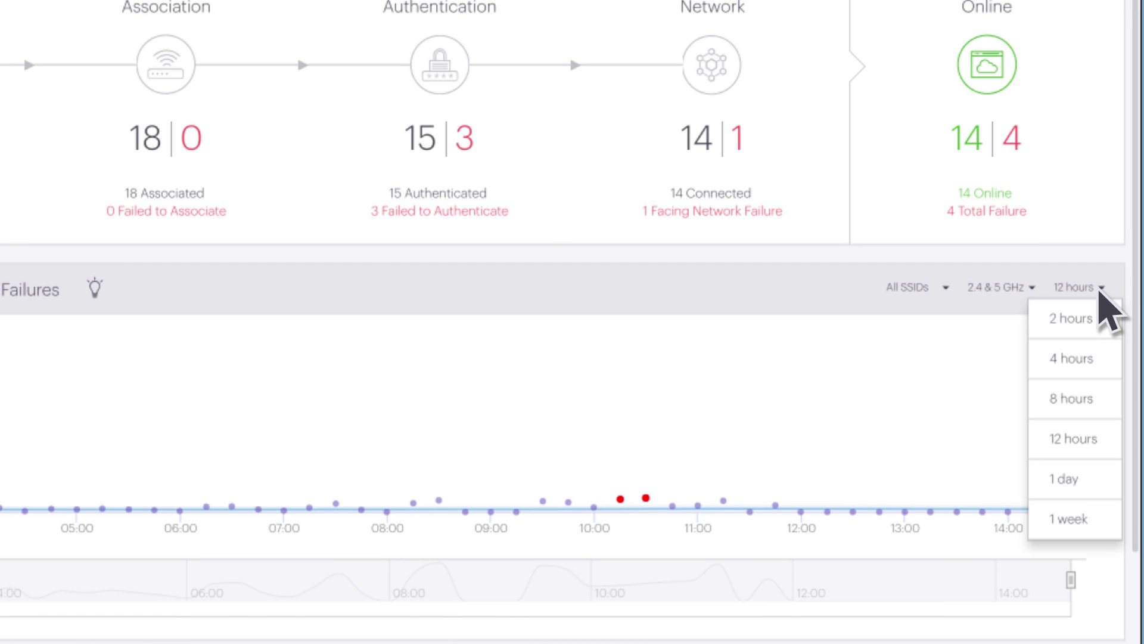
{"action": "left_click", "coordinate": [1099, 508]}
{"action": "left_click", "coordinate": [1098, 250]}
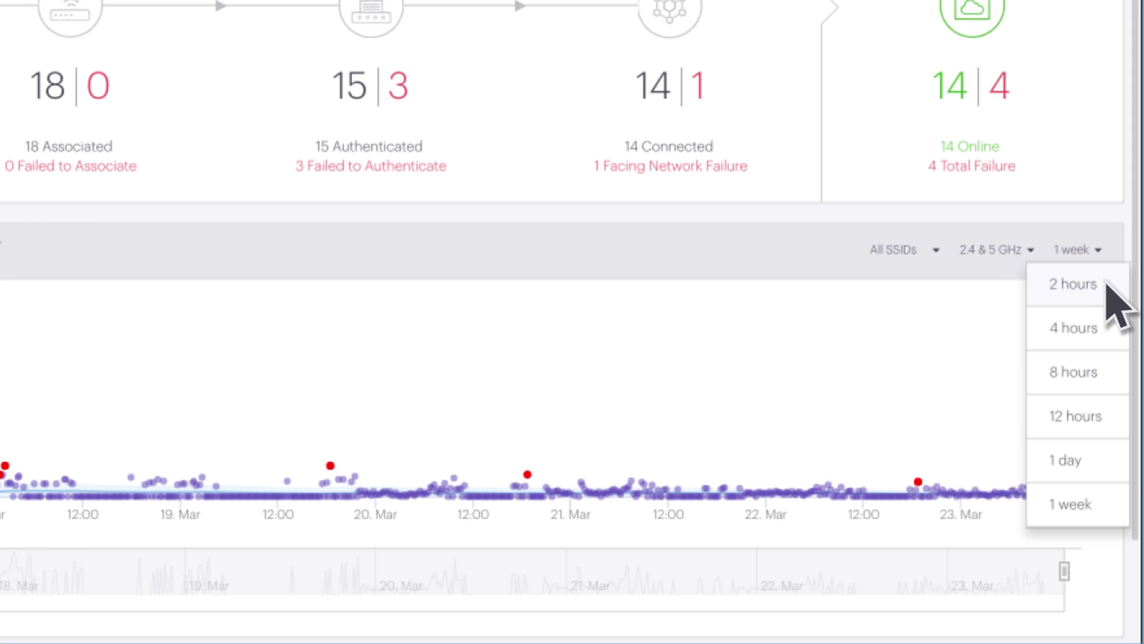
{"action": "left_click", "coordinate": [1103, 283]}
{"action": "left_click", "coordinate": [1099, 250]}
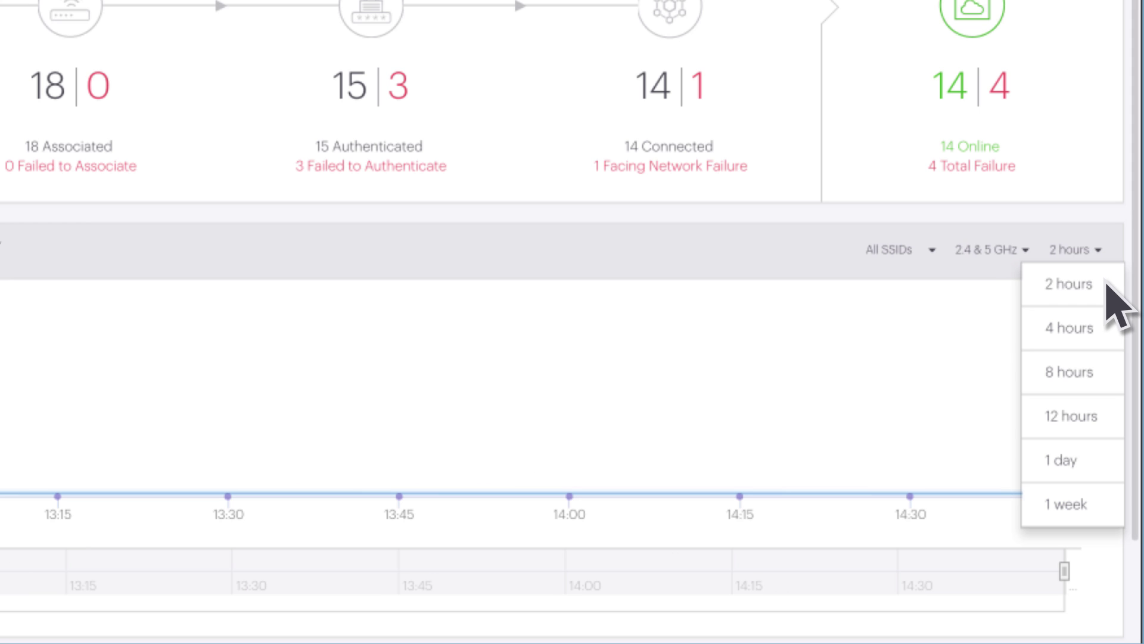
{"action": "left_click", "coordinate": [1103, 511]}
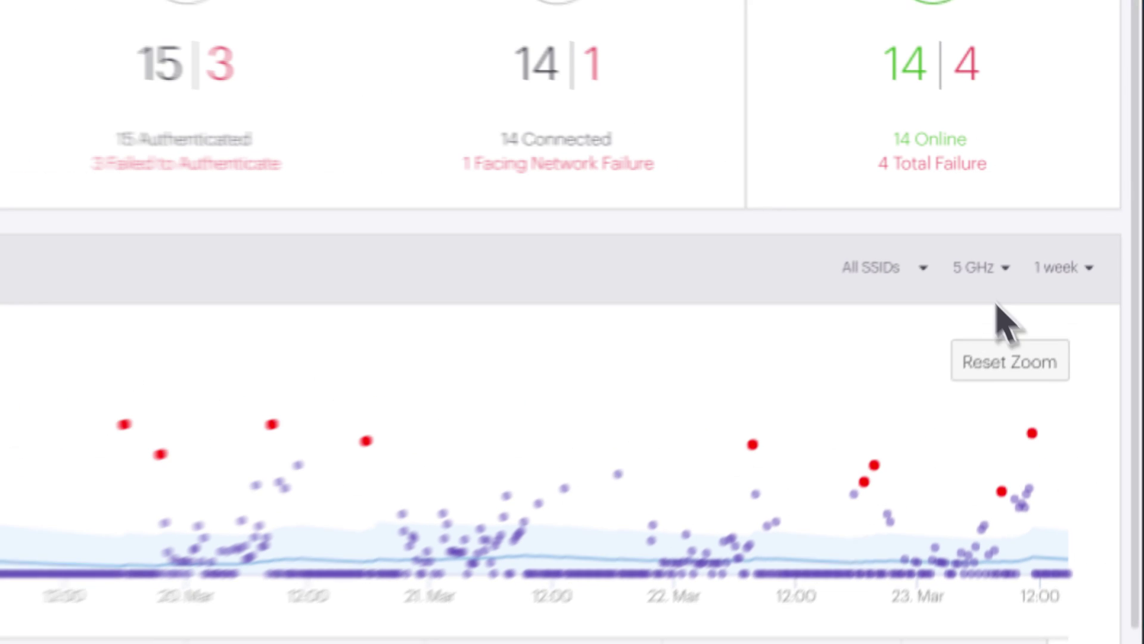
- Filter the failures baseline to the 2.4 GHz band across all SSIDs
{"action": "left_click", "coordinate": [990, 274]}
{"action": "left_click", "coordinate": [1031, 325]}
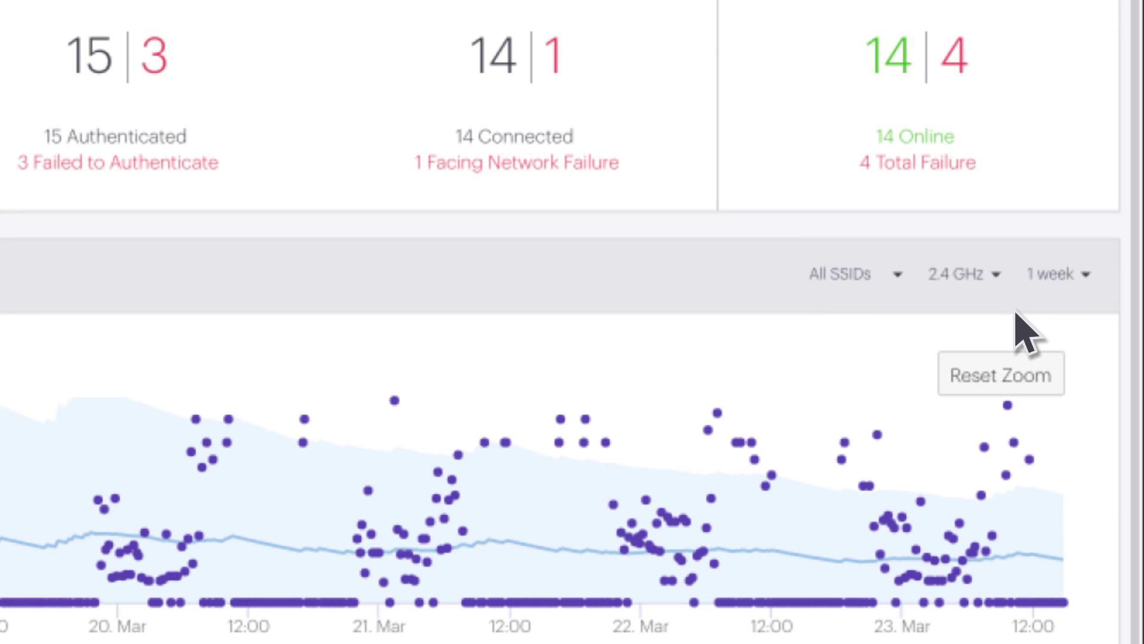
{"action": "left_click", "coordinate": [879, 282]}
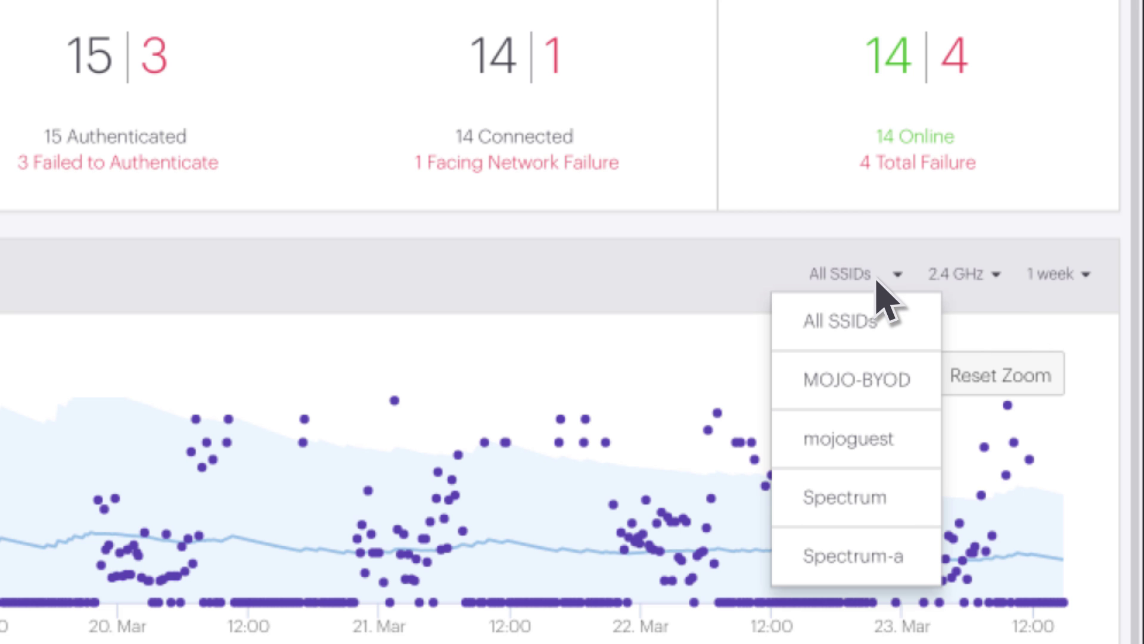
{"action": "left_click", "coordinate": [888, 329]}
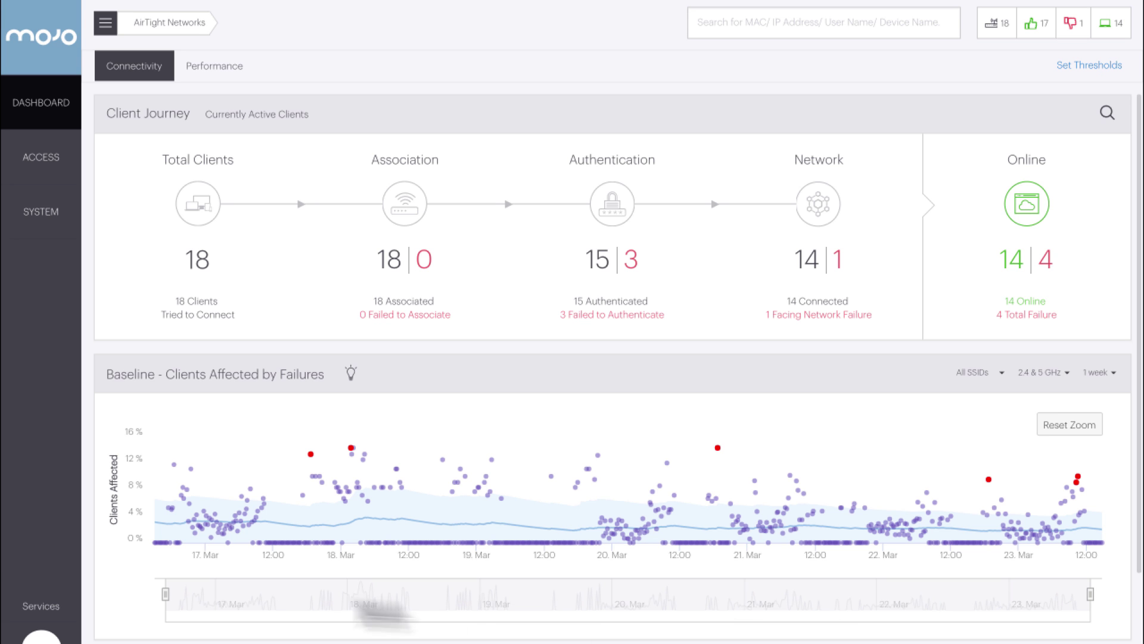
- Narrow the failures baseline to 23 Mar from about 07:30 onward and inspect the details of the outlier at 08:30
{"action": "left_click_drag", "start_coordinate": [165, 593], "coordinate": [967, 591]}
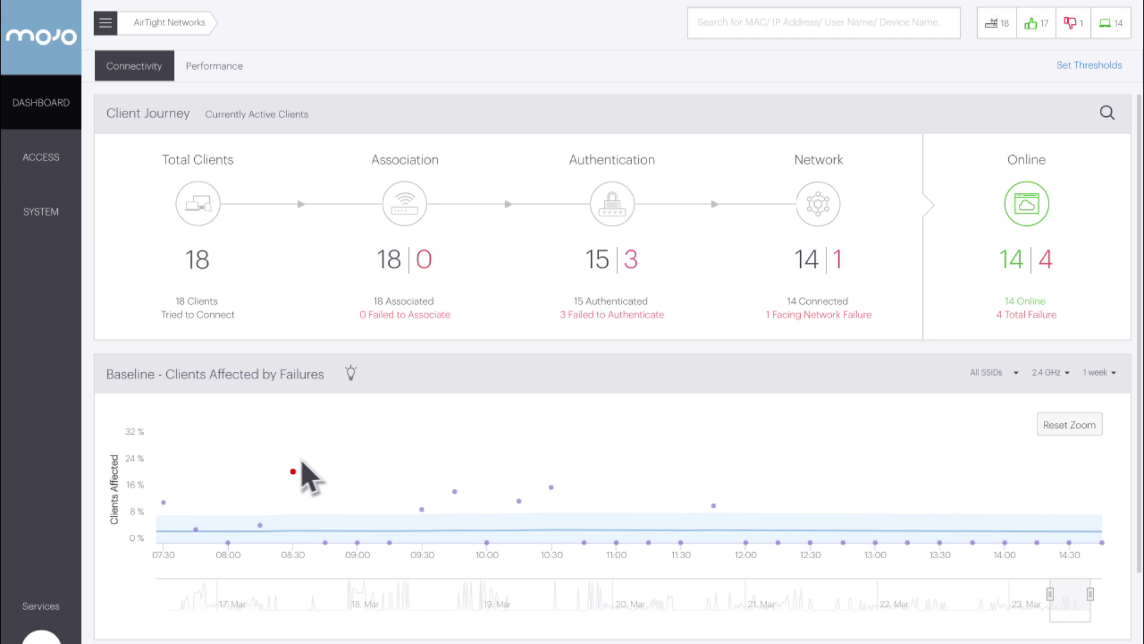
{"action": "mouse_move", "coordinate": [295, 470]}
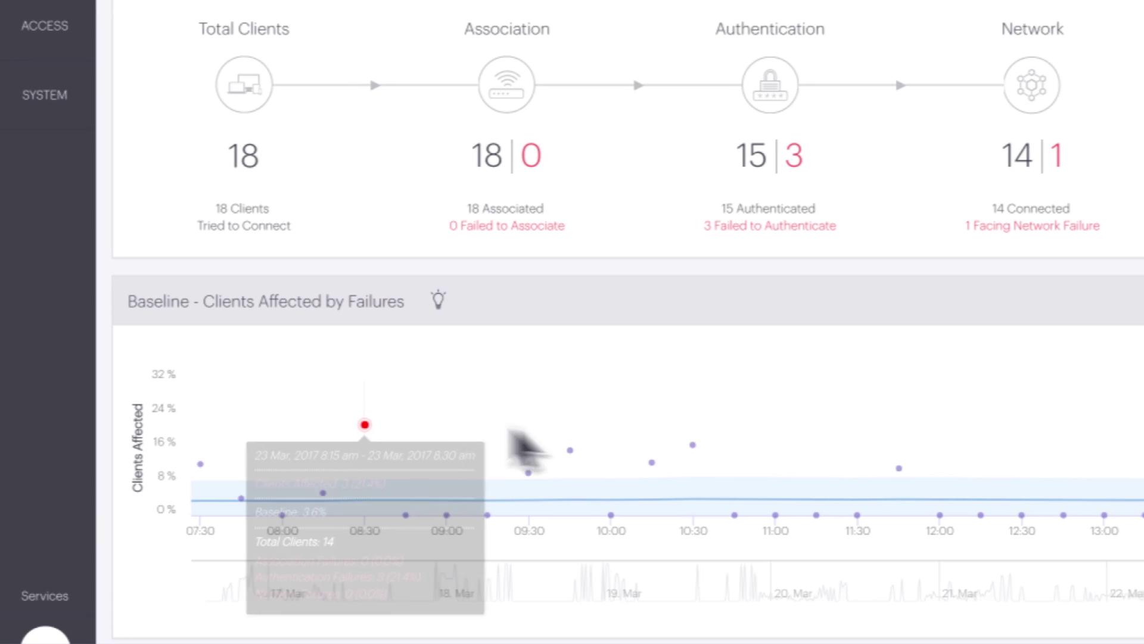
{"action": "mouse_move", "coordinate": [698, 446]}
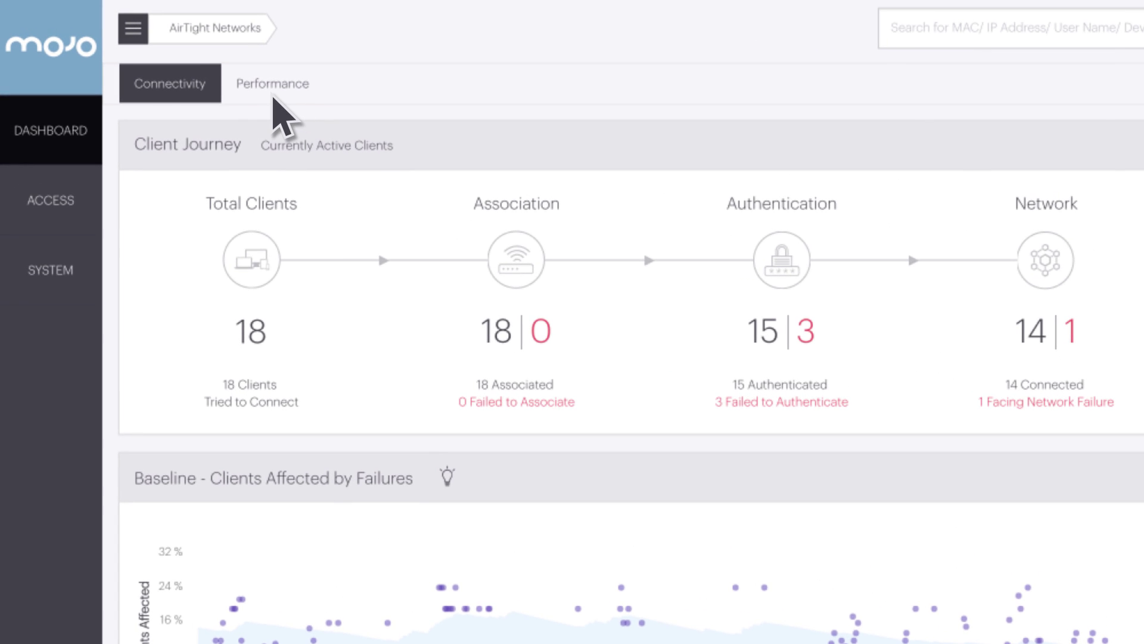
- Open the DNS latency baseline from the Performance dashboard and switch it to AAA Latency
{"action": "left_click", "coordinate": [274, 95]}
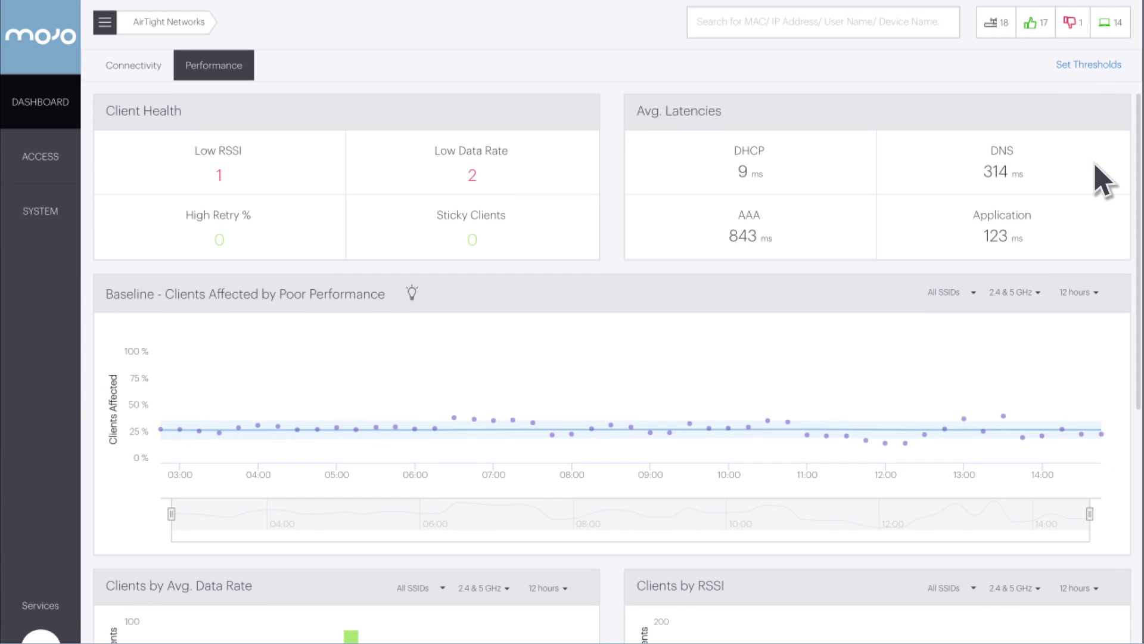
{"action": "left_click", "coordinate": [1096, 168]}
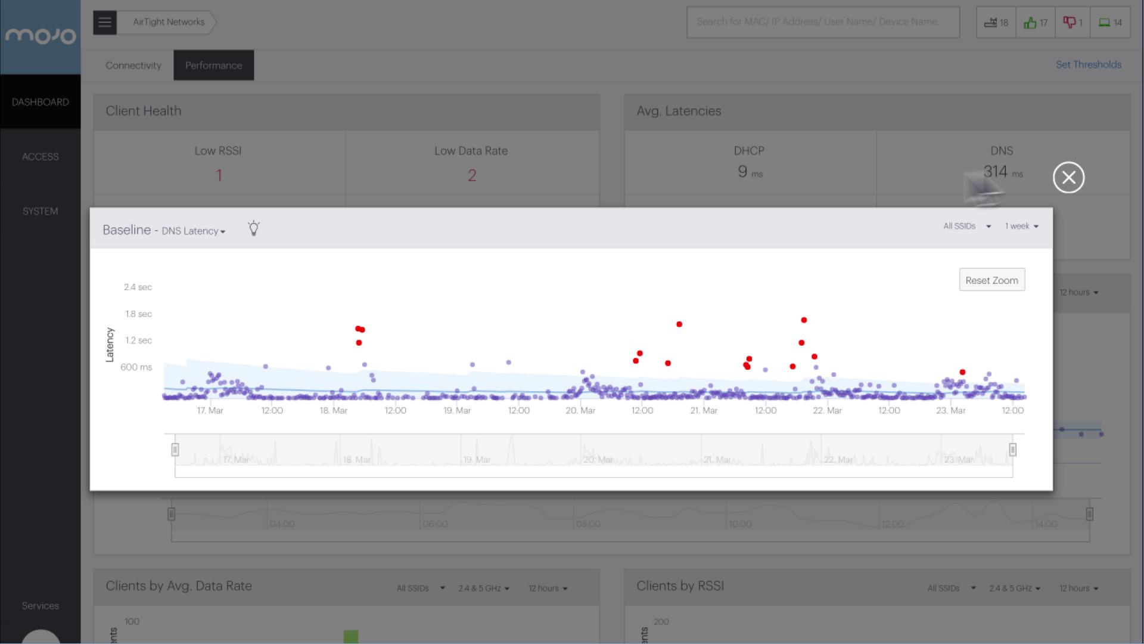
{"action": "left_click", "coordinate": [208, 232]}
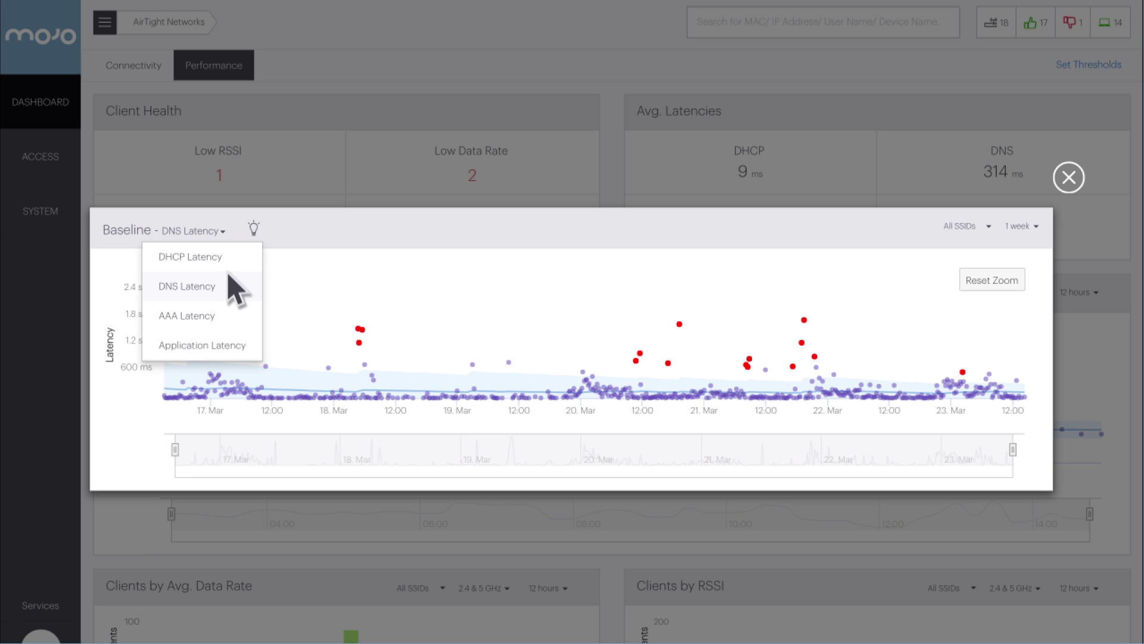
{"action": "left_click", "coordinate": [227, 258]}
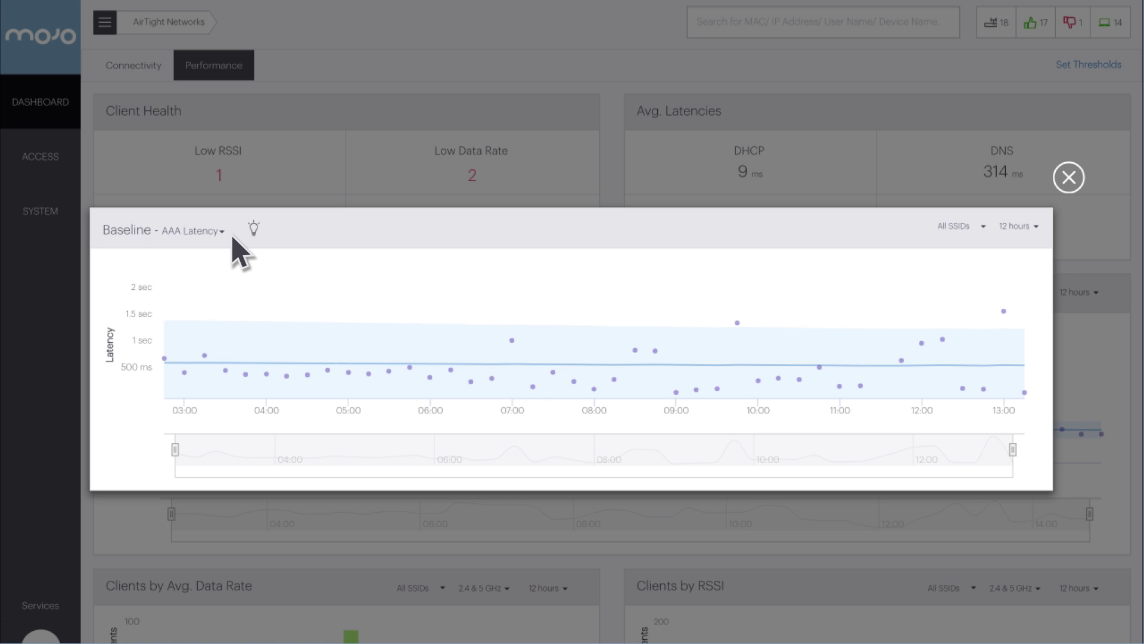
- Switch the latency baseline to Application Latency and inspect the details of the outlier shortly after 08:00
{"action": "left_click", "coordinate": [230, 234]}
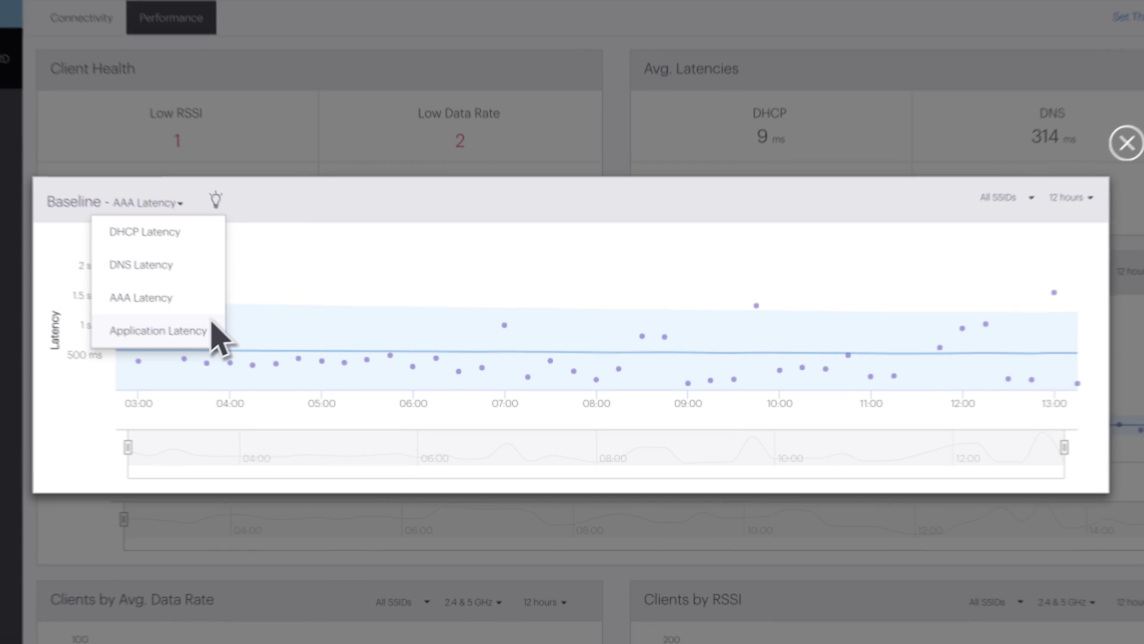
{"action": "left_click", "coordinate": [131, 322]}
{"action": "mouse_move", "coordinate": [555, 268]}
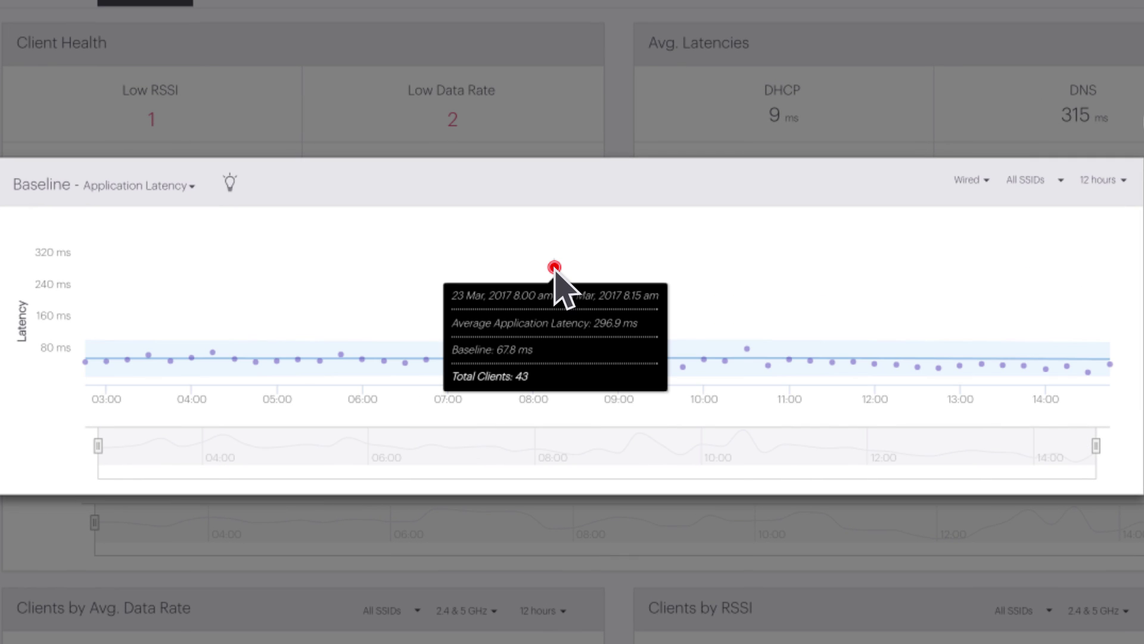
- Filter the Application Latency baseline to Wireless and inspect its data point shortly after 08:00
{"action": "left_click", "coordinate": [983, 183]}
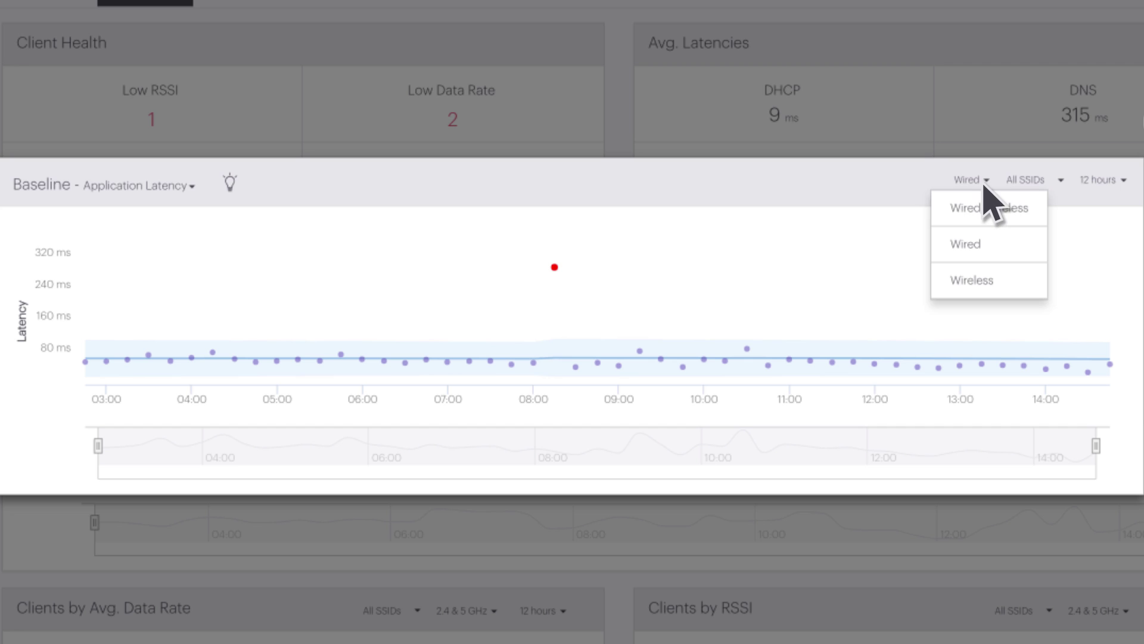
{"action": "left_click", "coordinate": [1007, 280]}
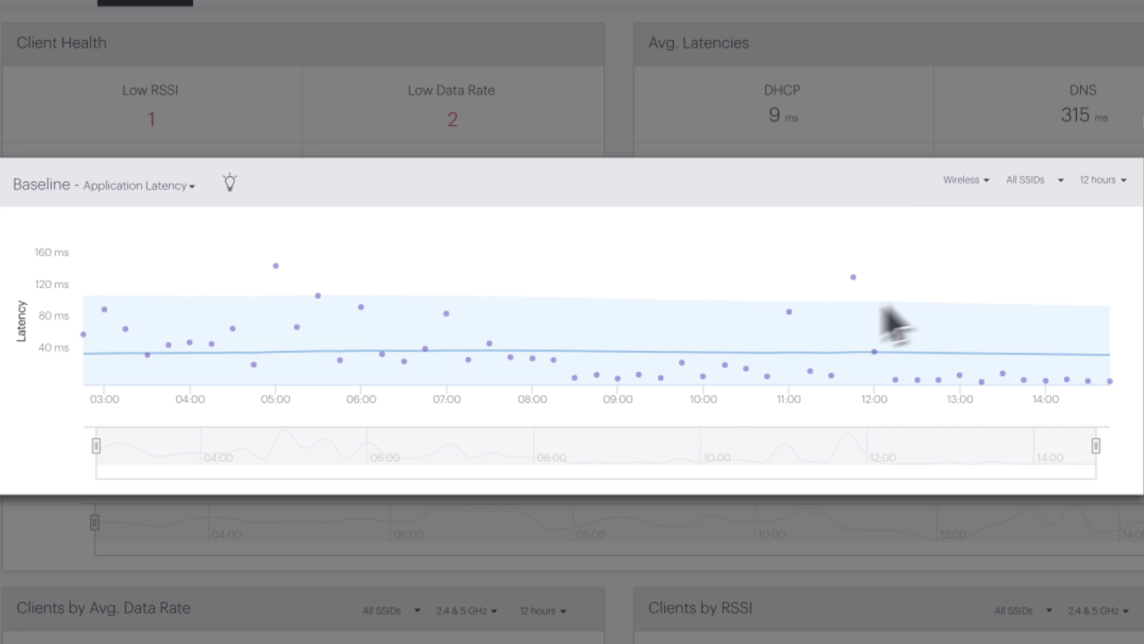
{"action": "mouse_move", "coordinate": [553, 360]}
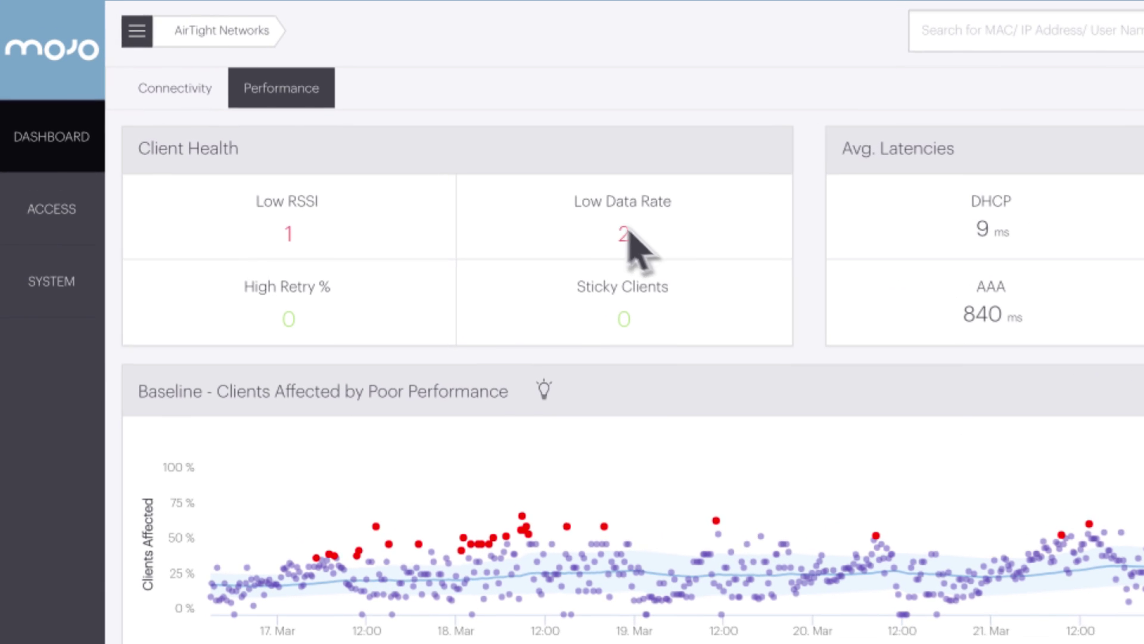
- List the clients with a low data rate and open client android-1de563a to view its Data Rate baseline
{"action": "mouse_move", "coordinate": [462, 164]}
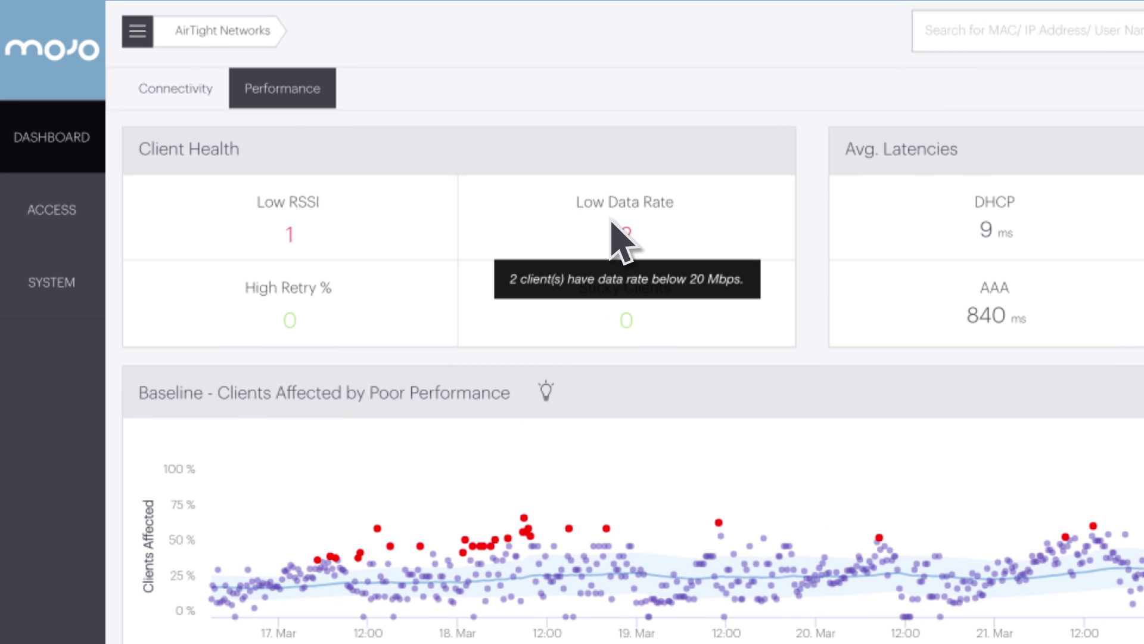
{"action": "left_click", "coordinate": [613, 223]}
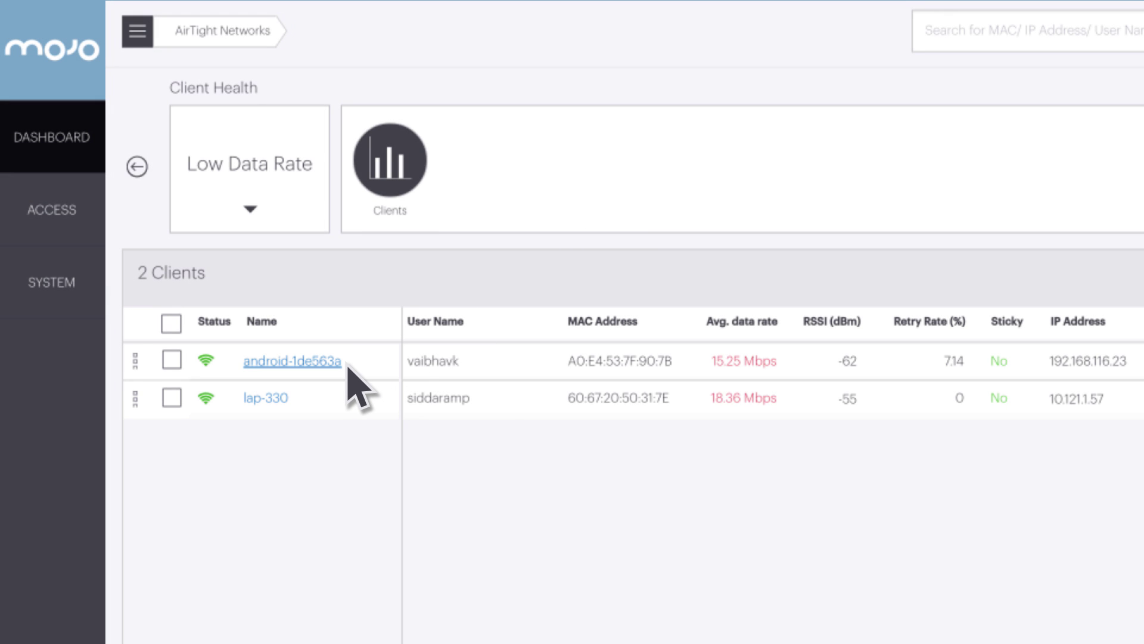
{"action": "left_click", "coordinate": [347, 366]}
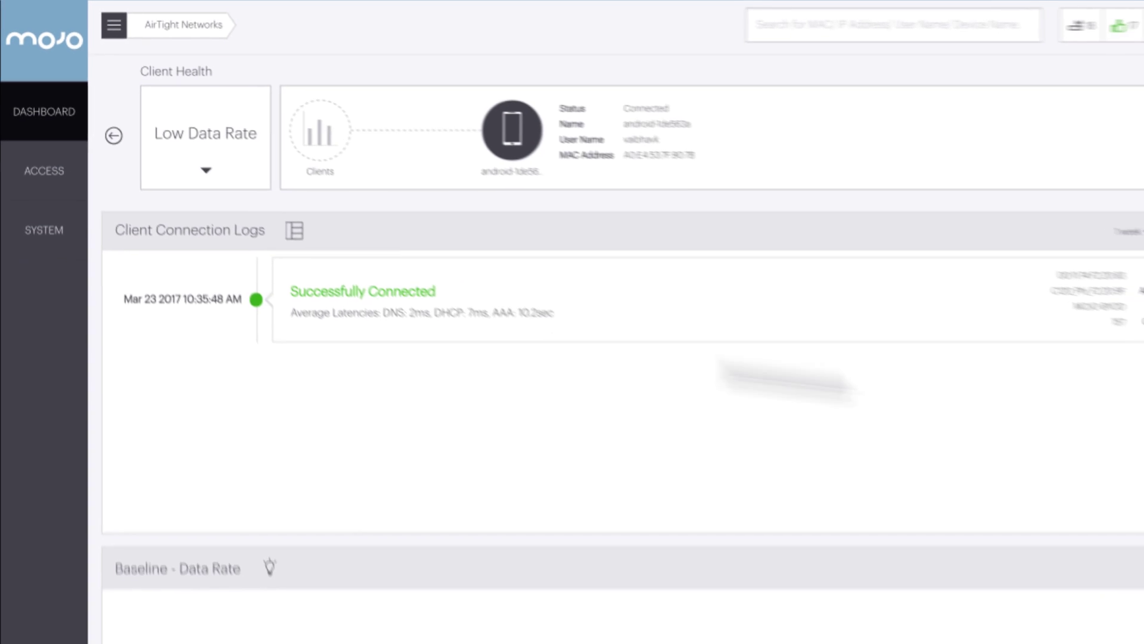
{"action": "scroll", "coordinate": [614, 418], "scroll_direction": "down", "scroll_amount": 5}
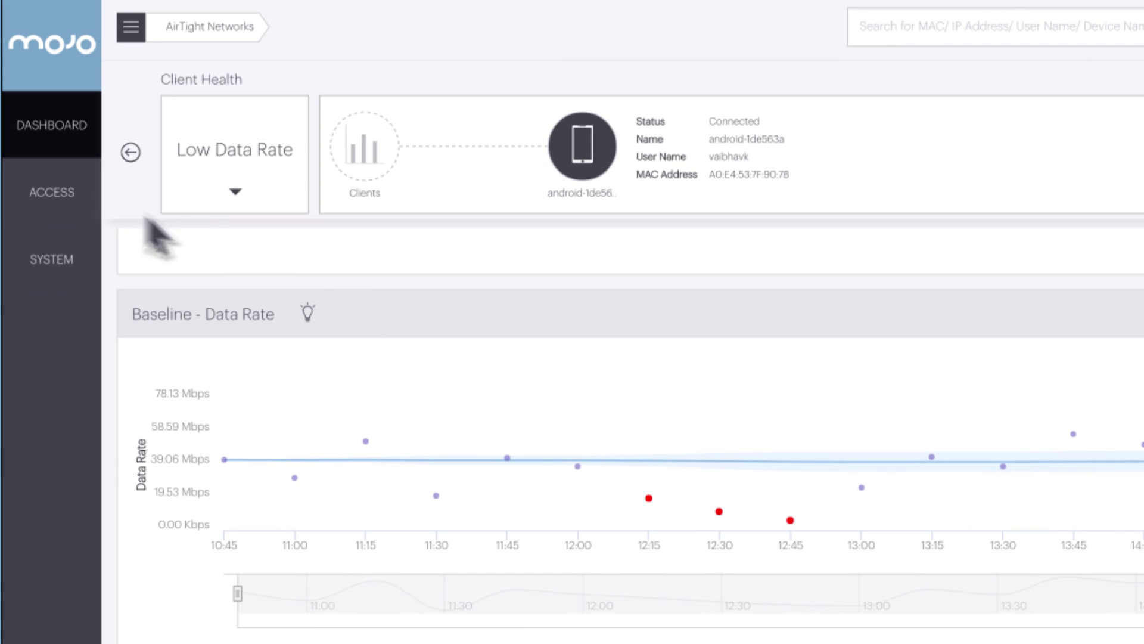
- Open access point C120_Terrace_F2:33:9F from the monitored access points and show its performance baseline
{"action": "left_click", "coordinate": [71, 190]}
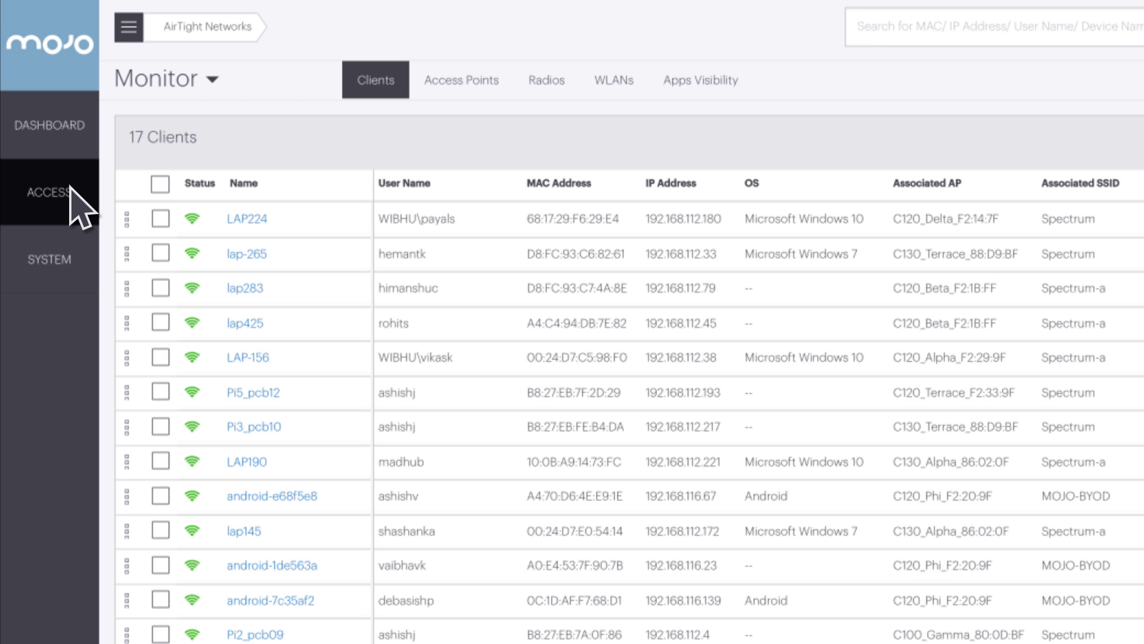
{"action": "left_click", "coordinate": [469, 94]}
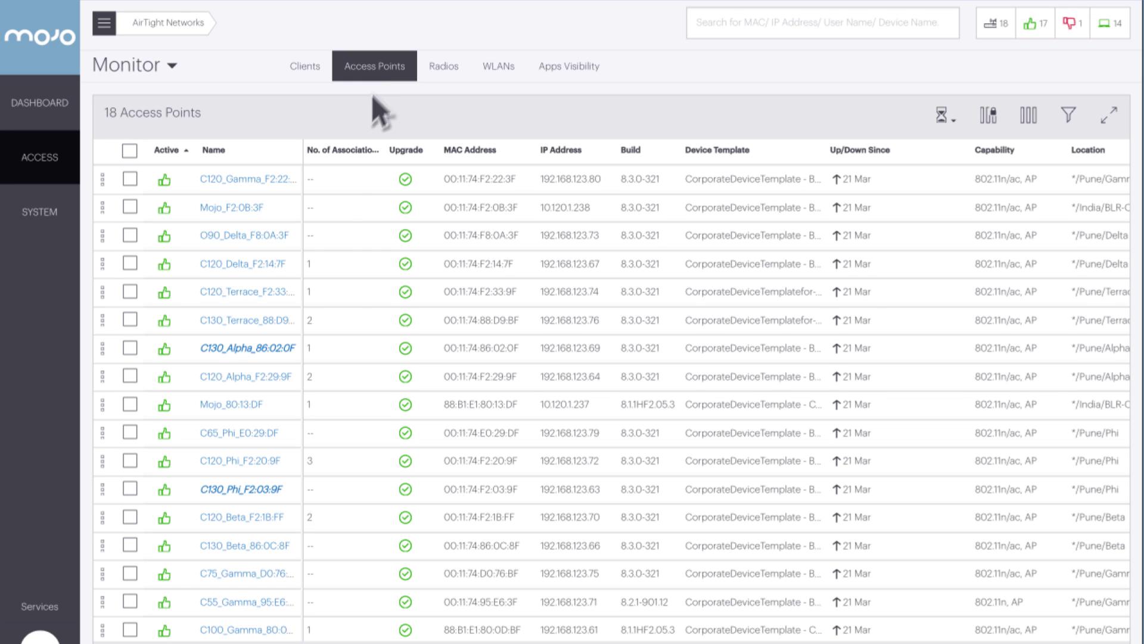
{"action": "left_click", "coordinate": [288, 292]}
{"action": "scroll", "coordinate": [596, 358], "scroll_direction": "down", "scroll_amount": 4}
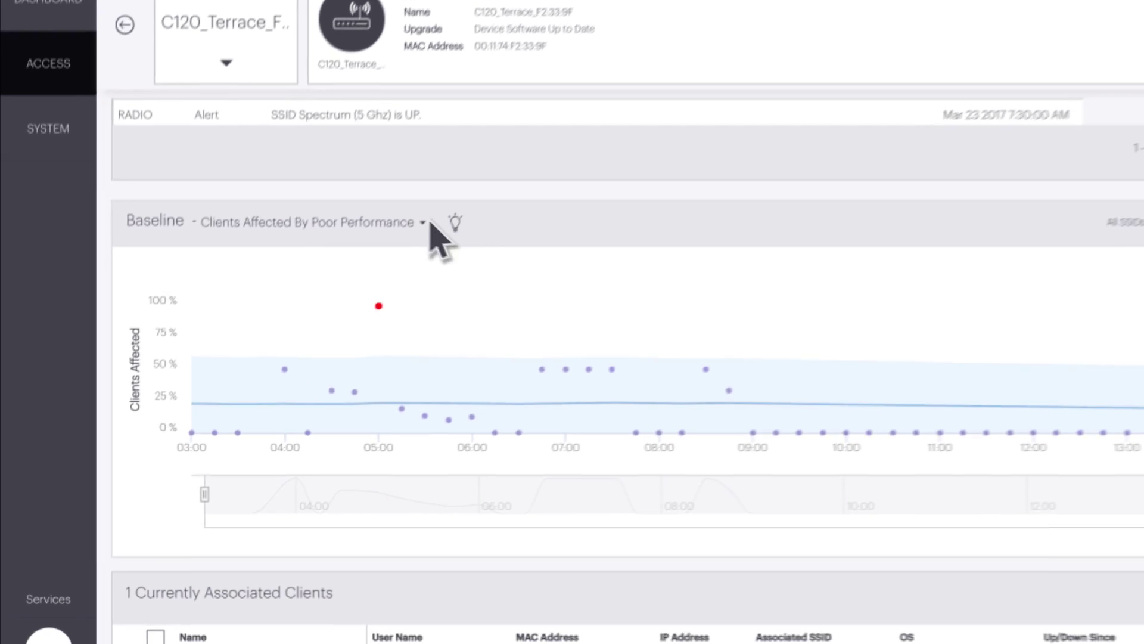
- Switch the access point's baseline to Retry Rate % and set its time range to 1 week
{"action": "left_click", "coordinate": [360, 284]}
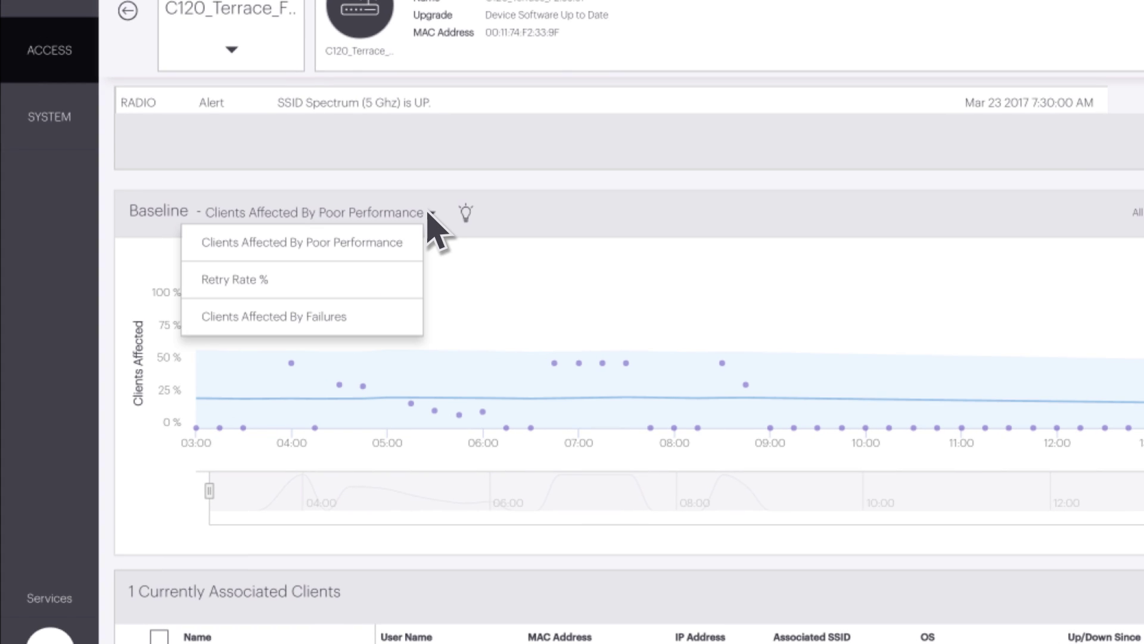
{"action": "left_click", "coordinate": [410, 288]}
{"action": "left_click", "coordinate": [1128, 225]}
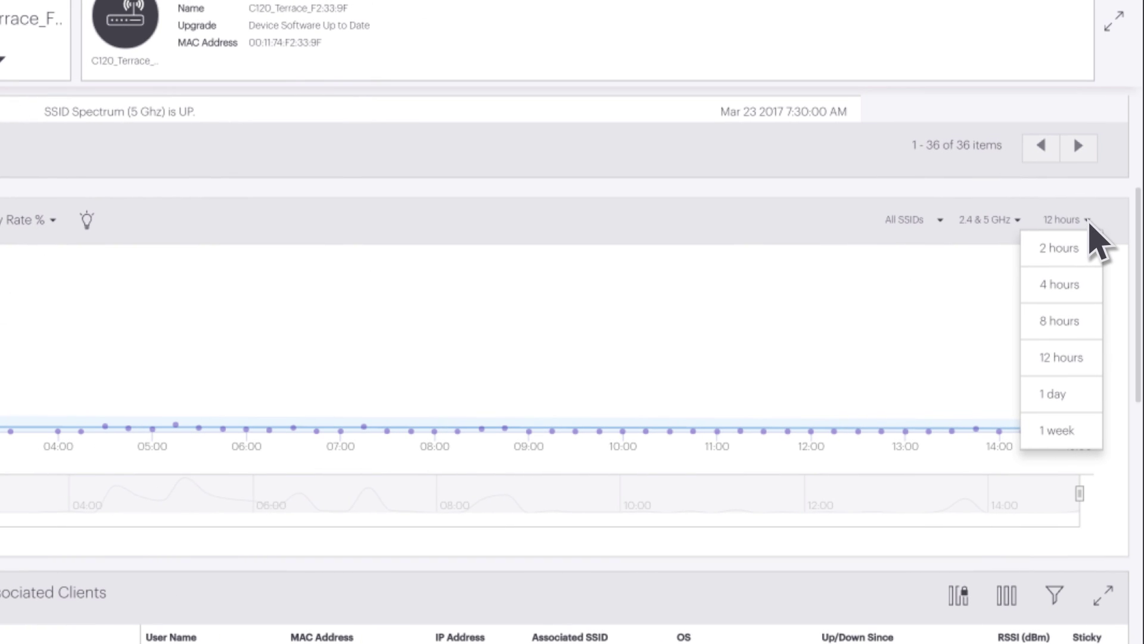
{"action": "left_click", "coordinate": [1091, 439]}
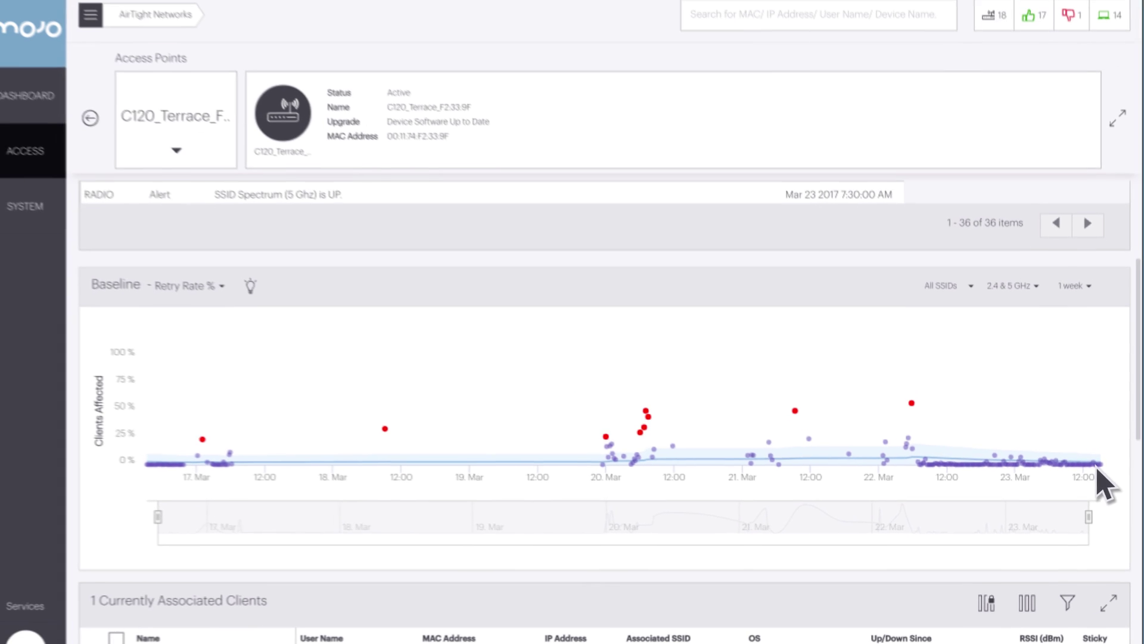